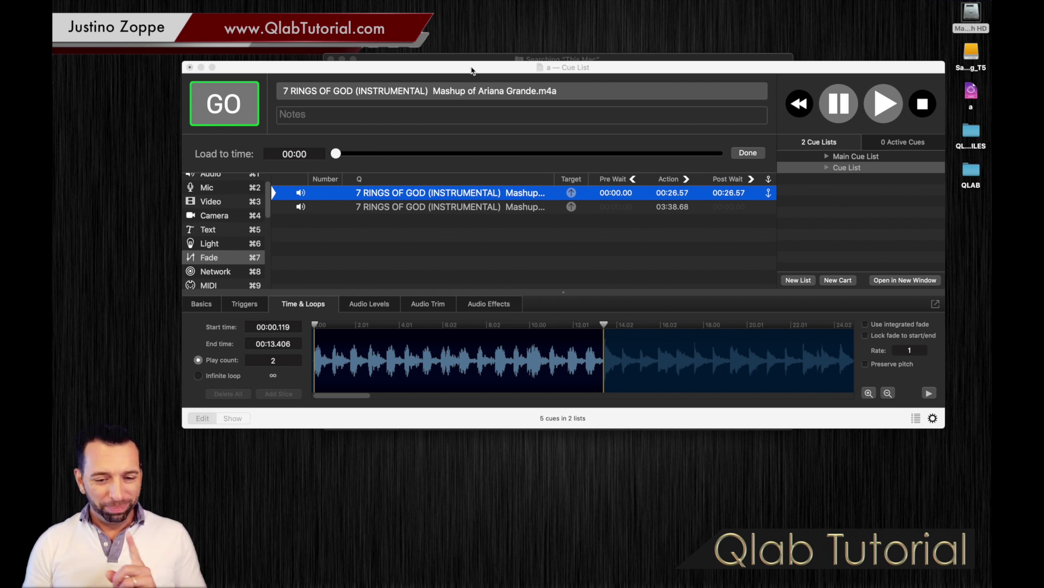
Step: Focus the cue list and GO the intro cue, now set to loop infinitely
{"action": "left_click", "coordinate": [412, 195]}
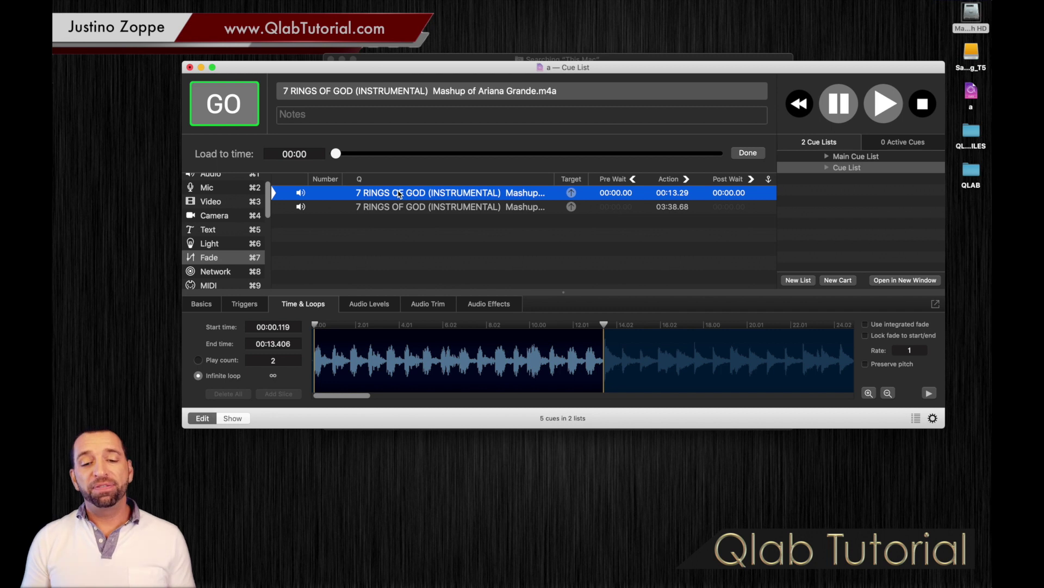
{"action": "left_click", "coordinate": [241, 117]}
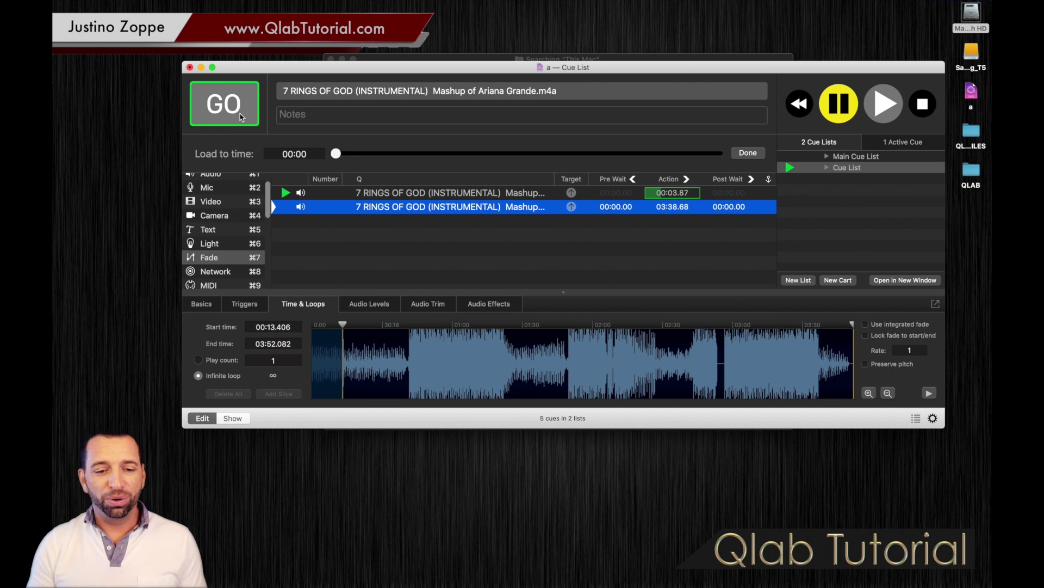
Step: Insert a Devamp cue between the intro and full-track audio cues
{"action": "scroll", "coordinate": [244, 255], "scroll_direction": "down", "scroll_amount": 5}
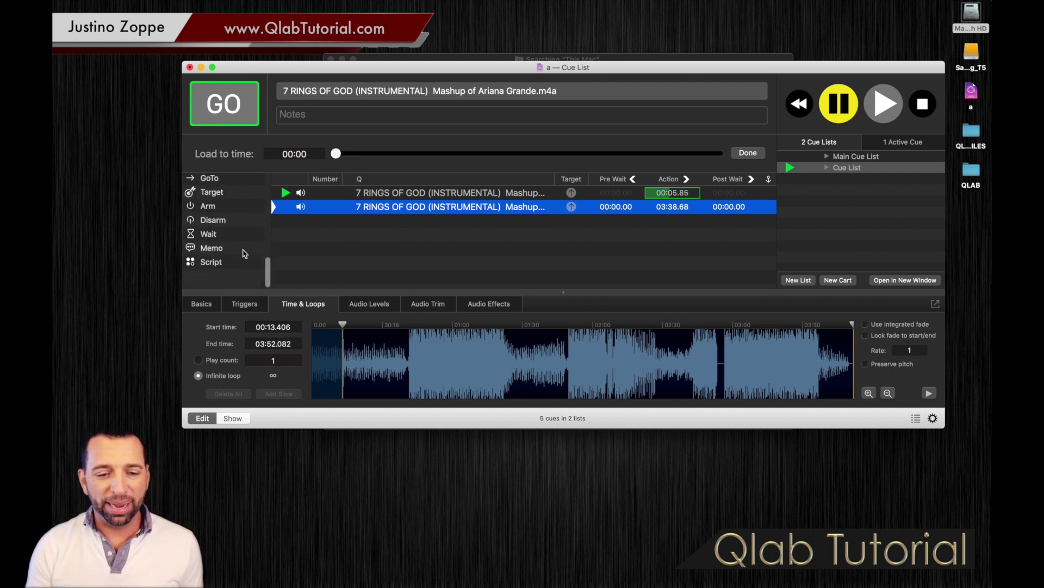
{"action": "left_click", "coordinate": [217, 187]}
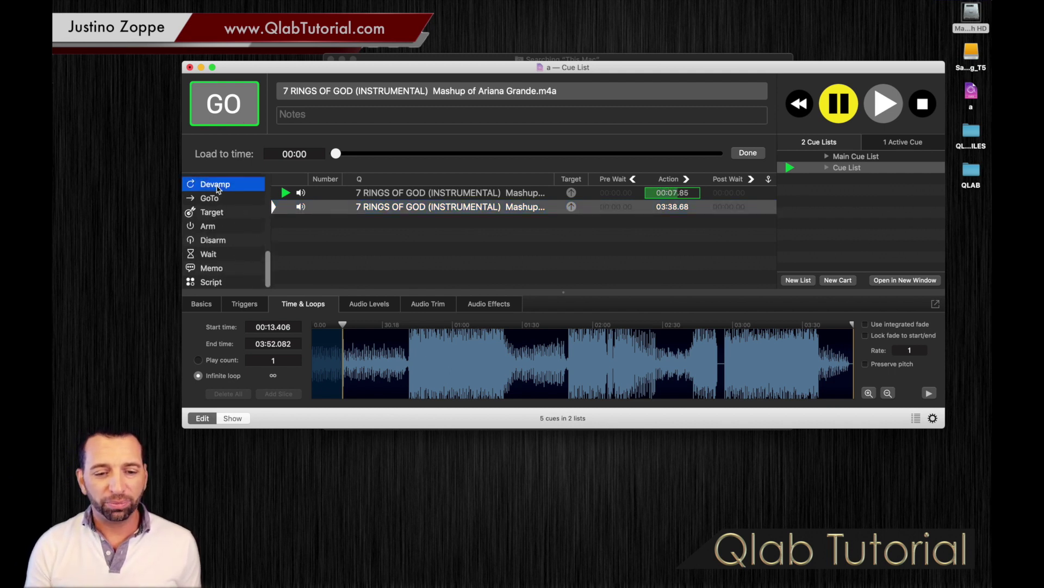
{"action": "scroll", "coordinate": [249, 220], "scroll_direction": "up", "scroll_amount": 2}
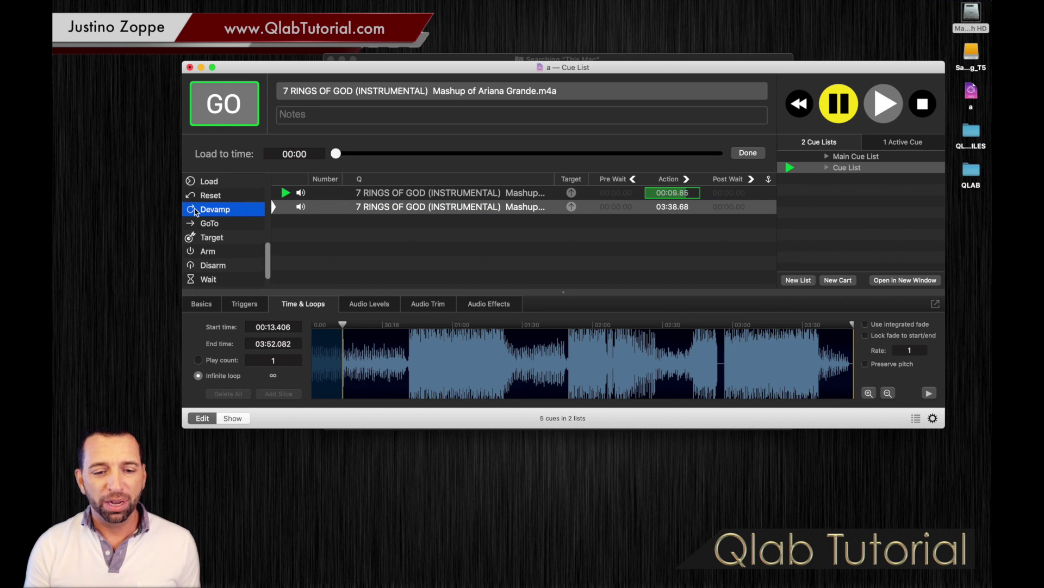
{"action": "left_click_drag", "start_coordinate": [195, 211], "coordinate": [379, 203]}
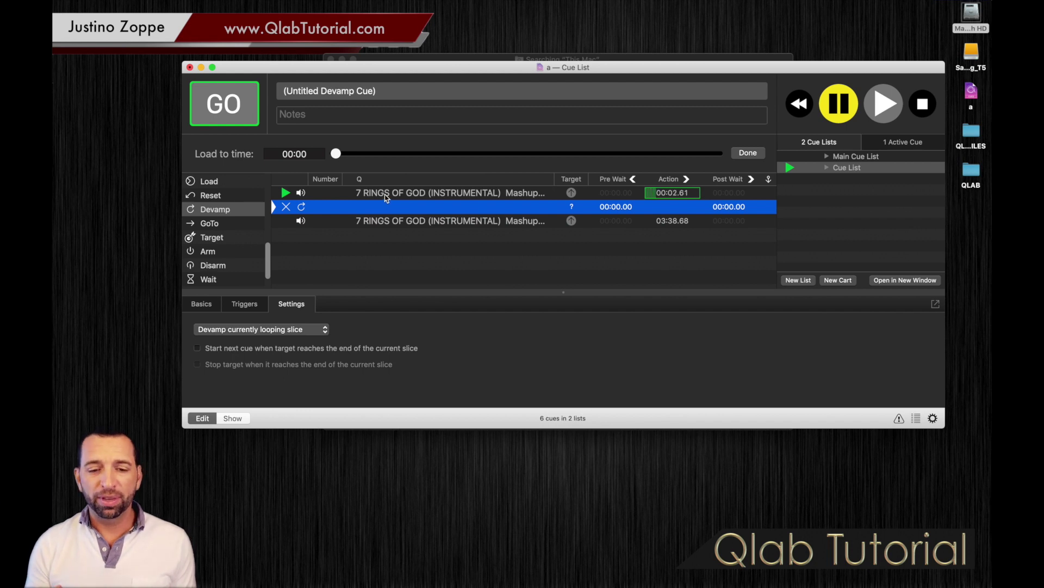
Step: Drop the looping intro cue onto the Devamp cue to make it the target
{"action": "left_click", "coordinate": [381, 222]}
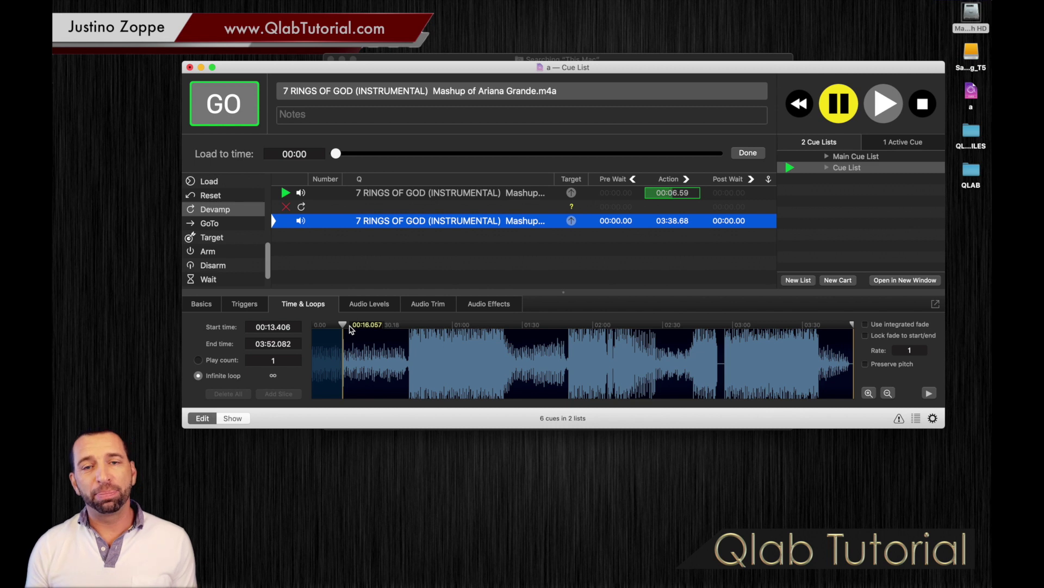
{"action": "left_click", "coordinate": [390, 208]}
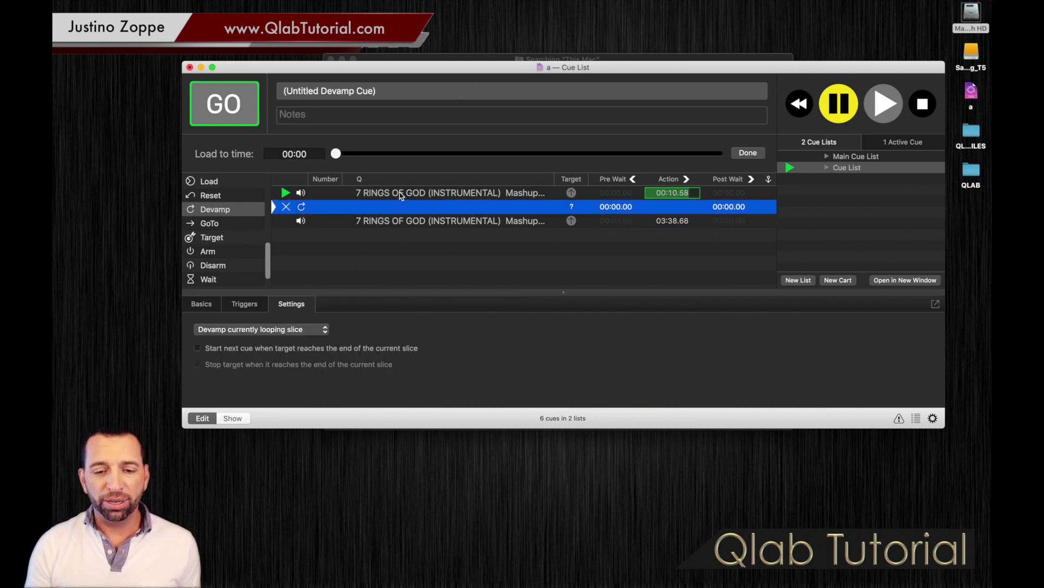
{"action": "left_click", "coordinate": [401, 195]}
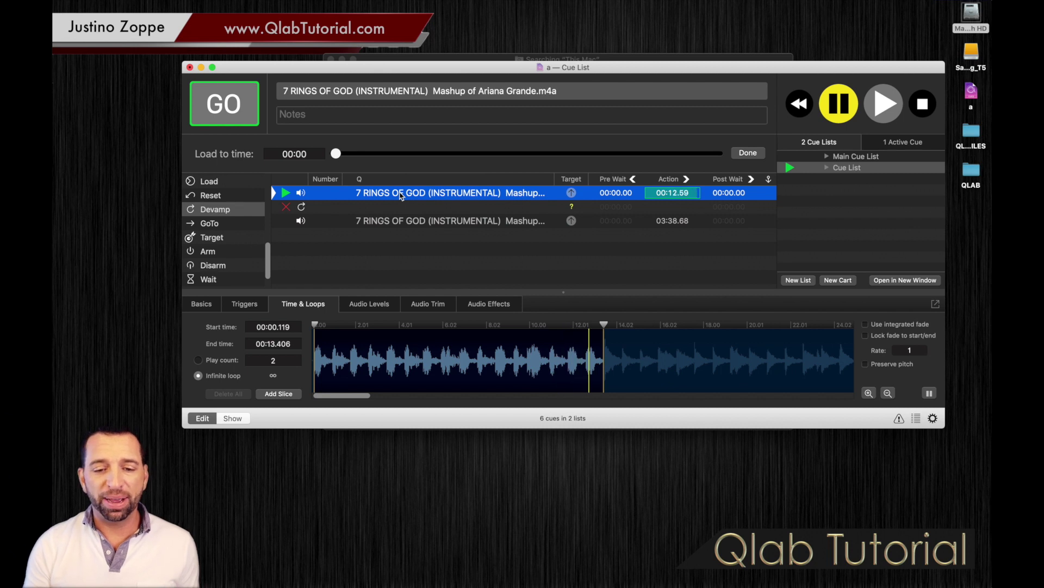
{"action": "left_click_drag", "start_coordinate": [401, 194], "coordinate": [395, 207]}
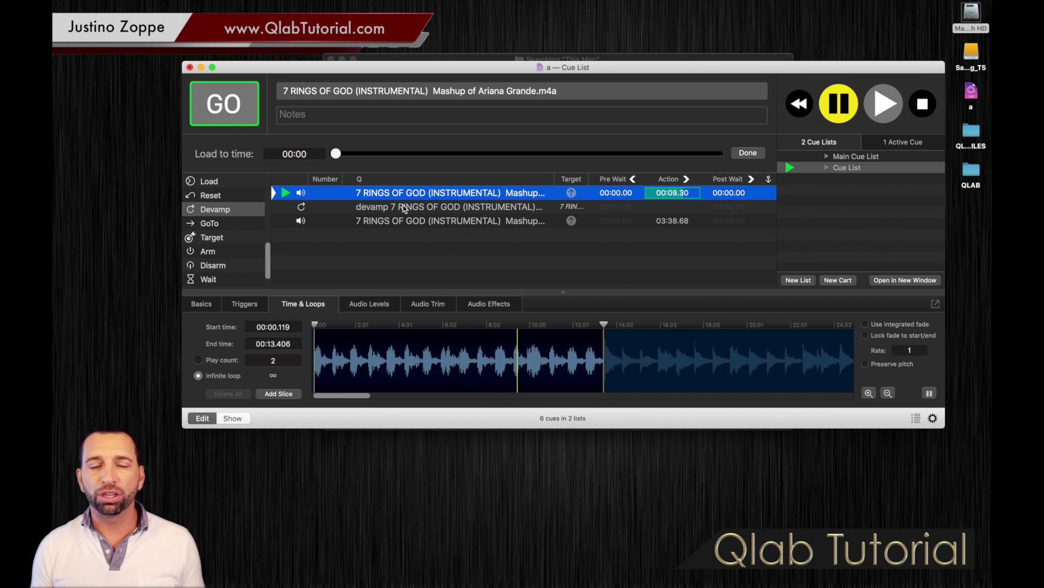
Step: Review the Devamp cue's name, target and trigger options
{"action": "left_click", "coordinate": [404, 208]}
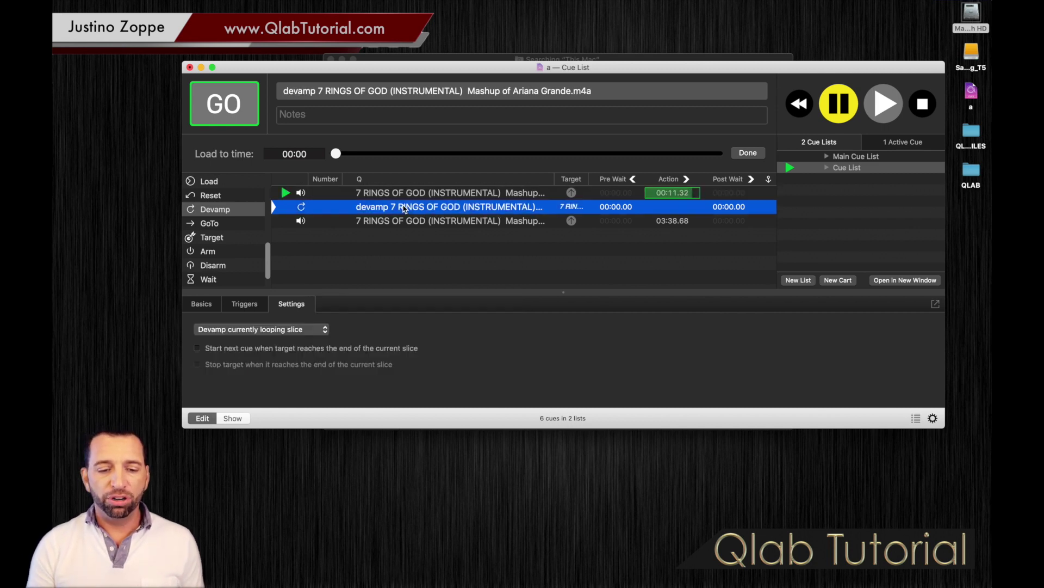
{"action": "left_click", "coordinate": [208, 305]}
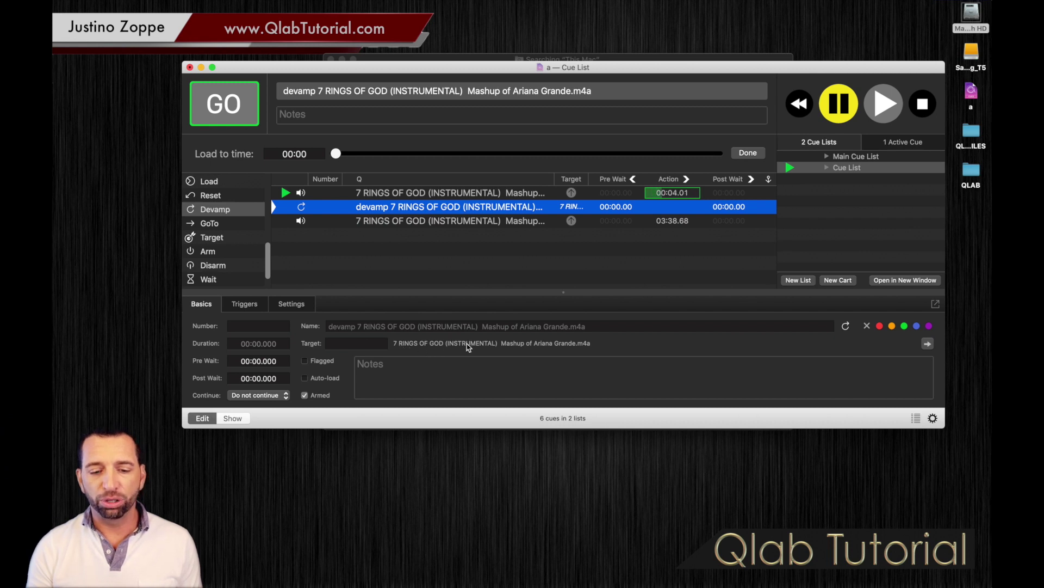
{"action": "left_click", "coordinate": [247, 307]}
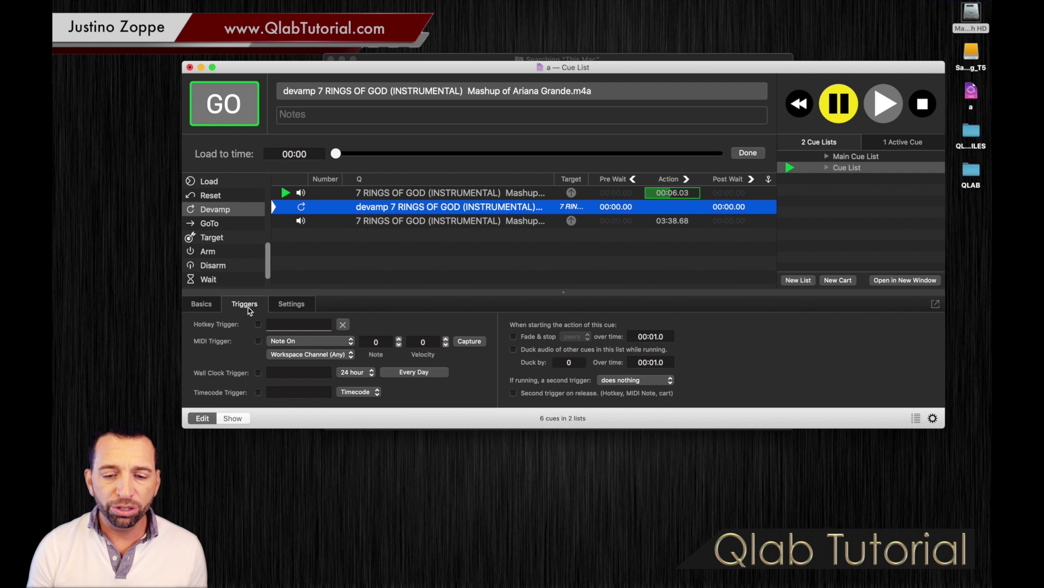
Step: Drag the Target column wider and bring up the Devamp cue's Settings
{"action": "left_click", "coordinate": [425, 198]}
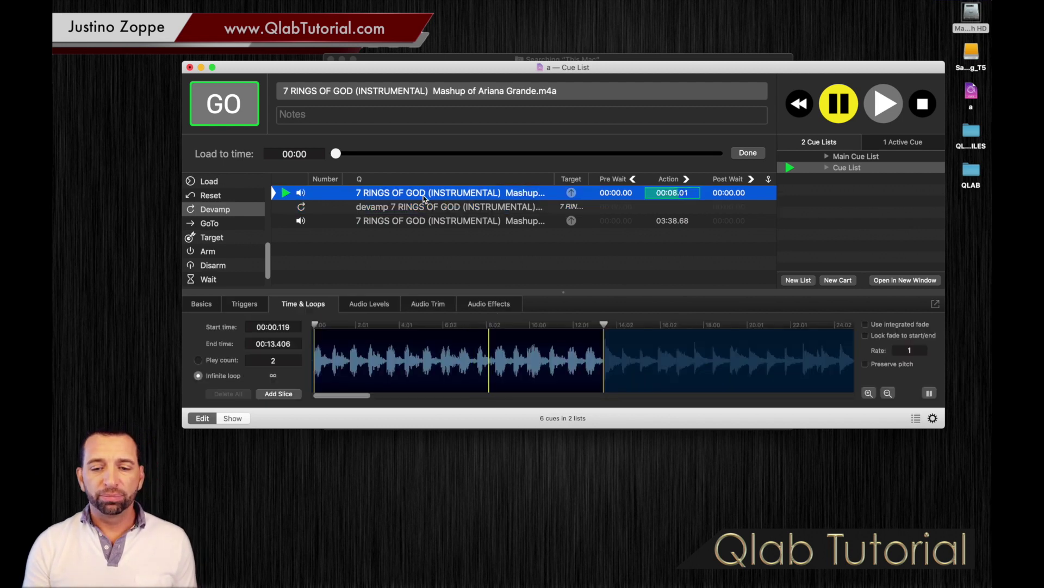
{"action": "mouse_move", "coordinate": [590, 178]}
{"action": "left_mouse_down"}
{"action": "mouse_move", "coordinate": [664, 175]}
{"action": "mouse_move", "coordinate": [595, 175]}
{"action": "left_mouse_up"}
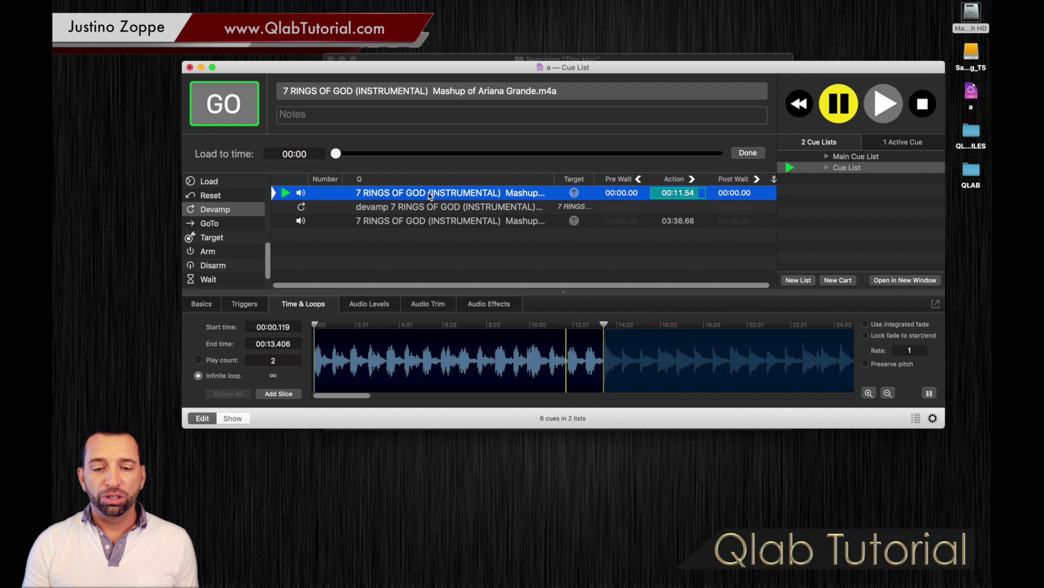
{"action": "left_click", "coordinate": [397, 211]}
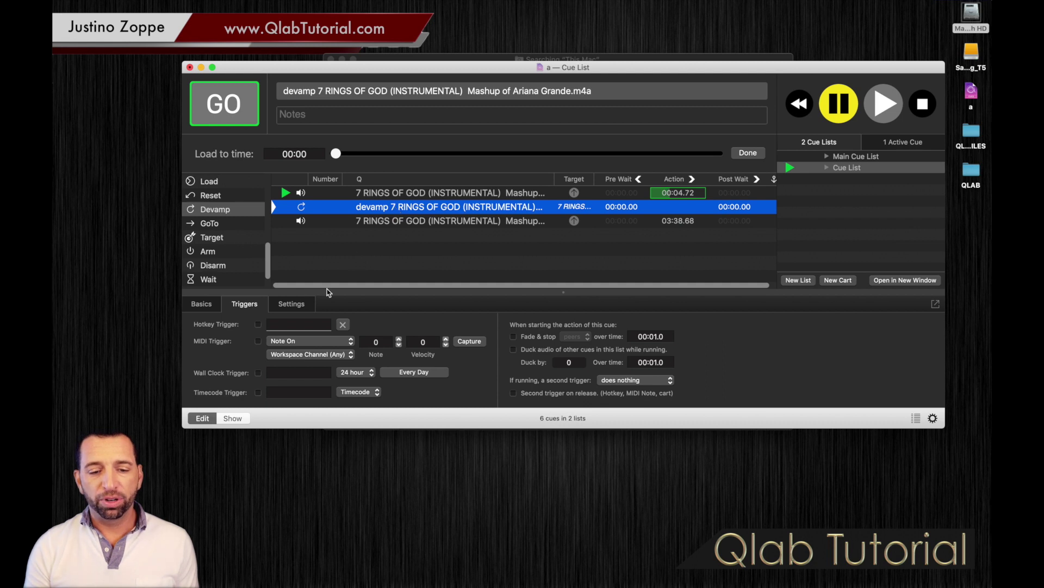
{"action": "left_click", "coordinate": [301, 306]}
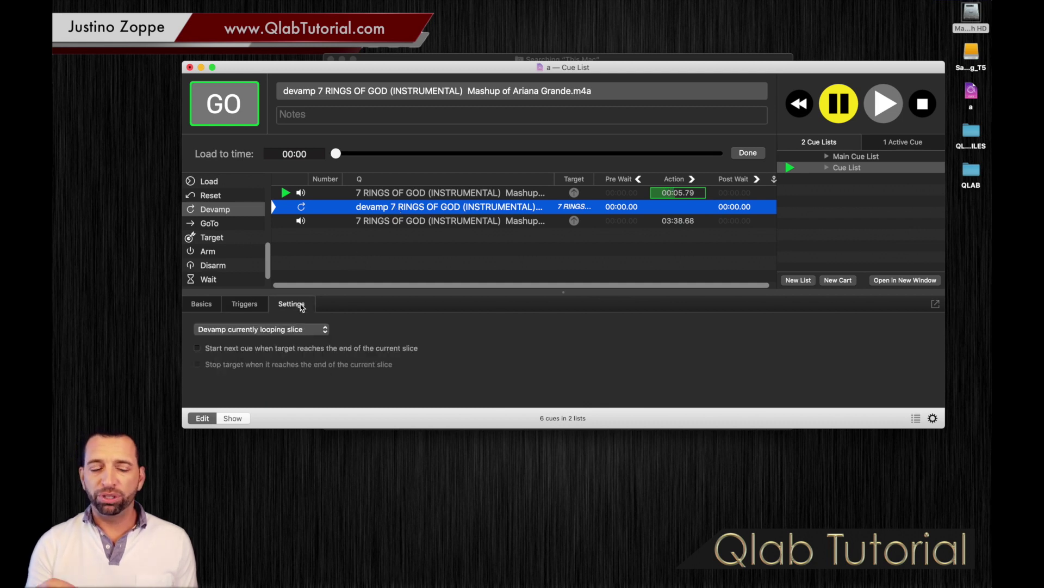
Step: Set the Devamp mode to 'Devamp looping cue'
{"action": "left_click", "coordinate": [277, 330]}
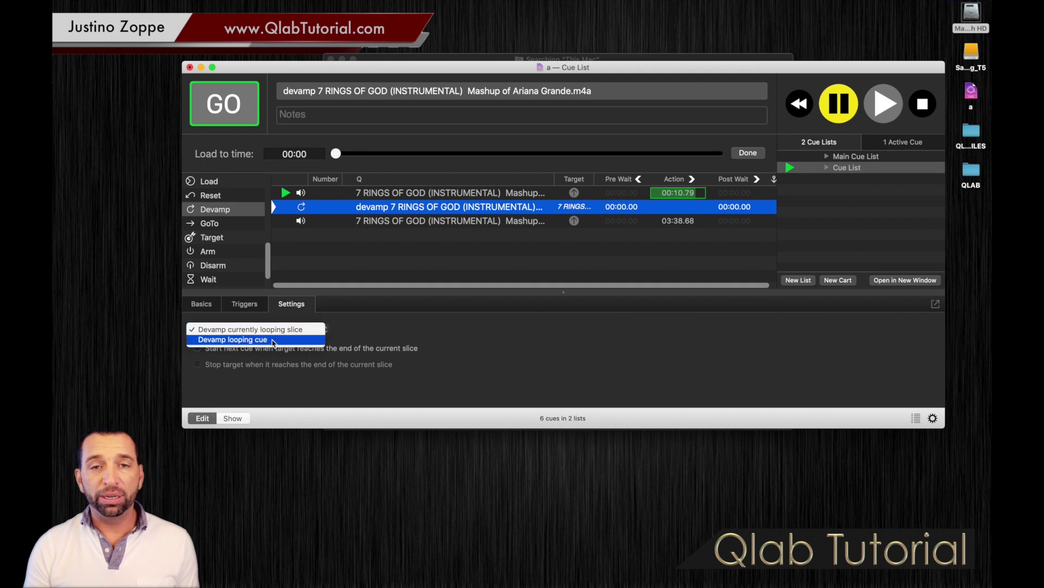
{"action": "left_click", "coordinate": [274, 340]}
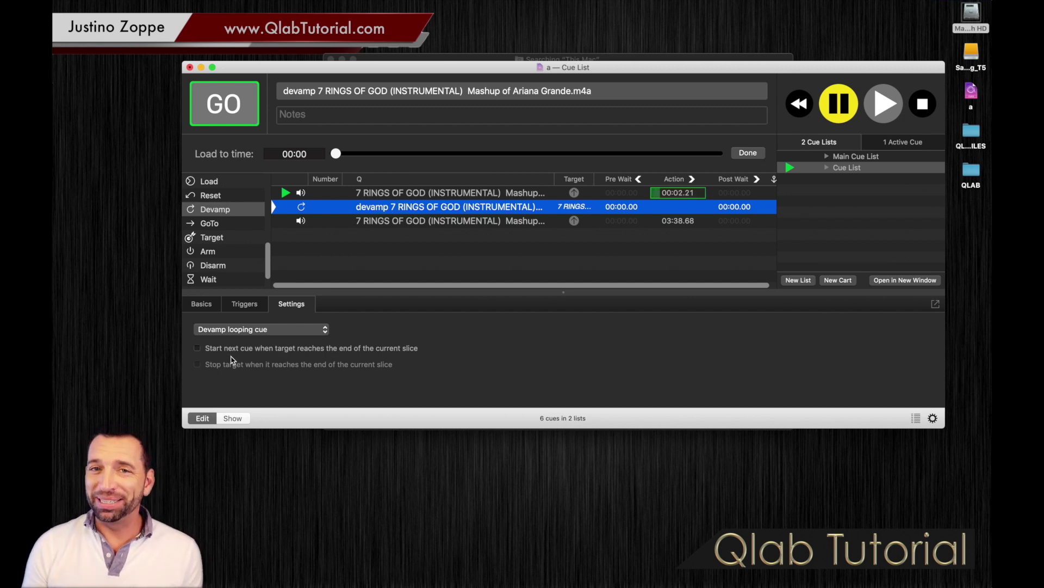
Step: Stop everything, restart the intro cue with Space, then fire the devamp with Space
{"action": "key", "text": "Escape"}
{"action": "left_click", "coordinate": [478, 195]}
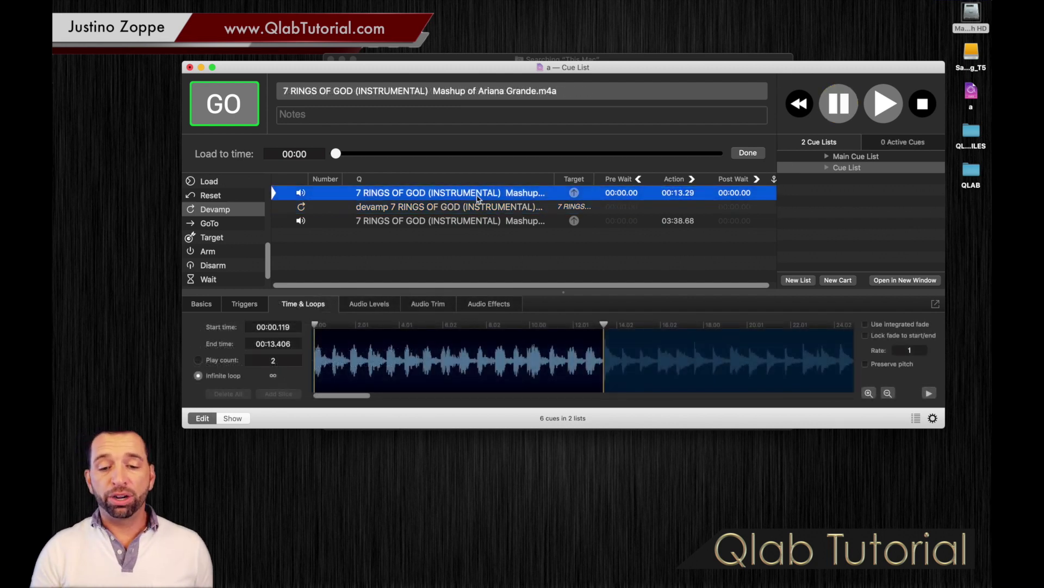
{"action": "key", "text": "space"}
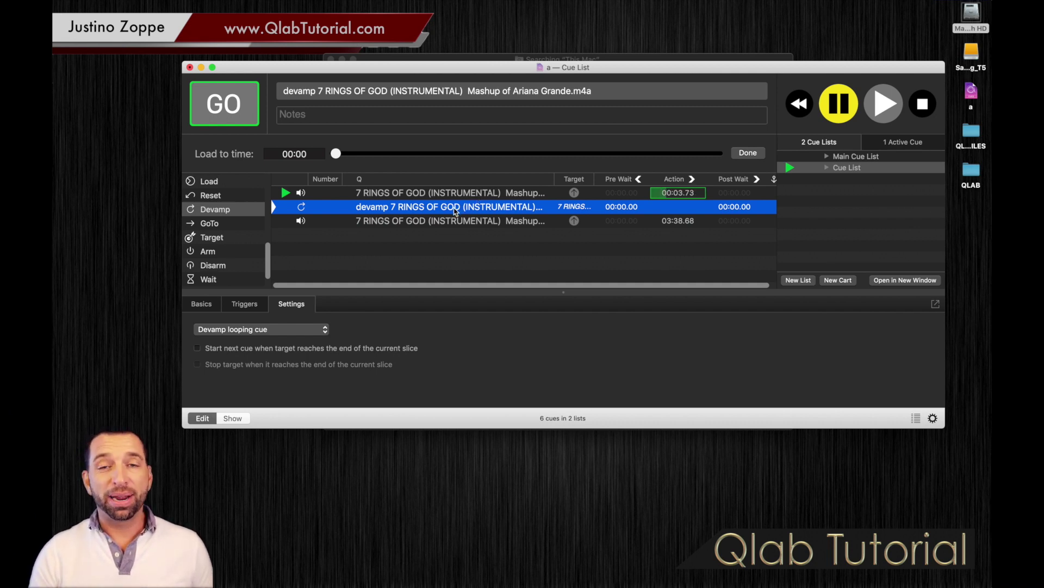
{"action": "key", "text": "space"}
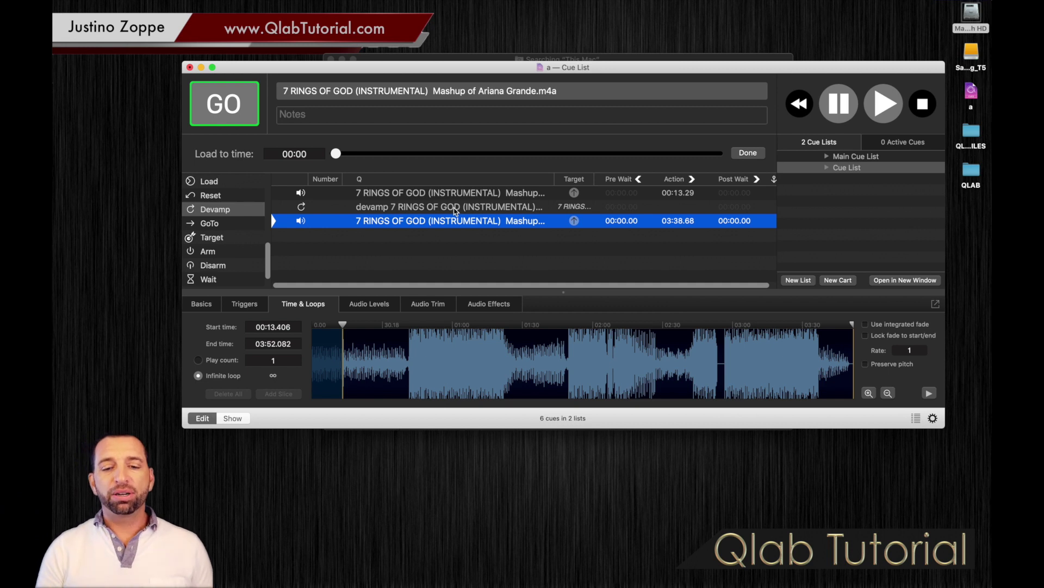
Step: Tick 'Start next cue when target reaches the end of the current slice', then replay the intro
{"action": "left_click", "coordinate": [456, 211]}
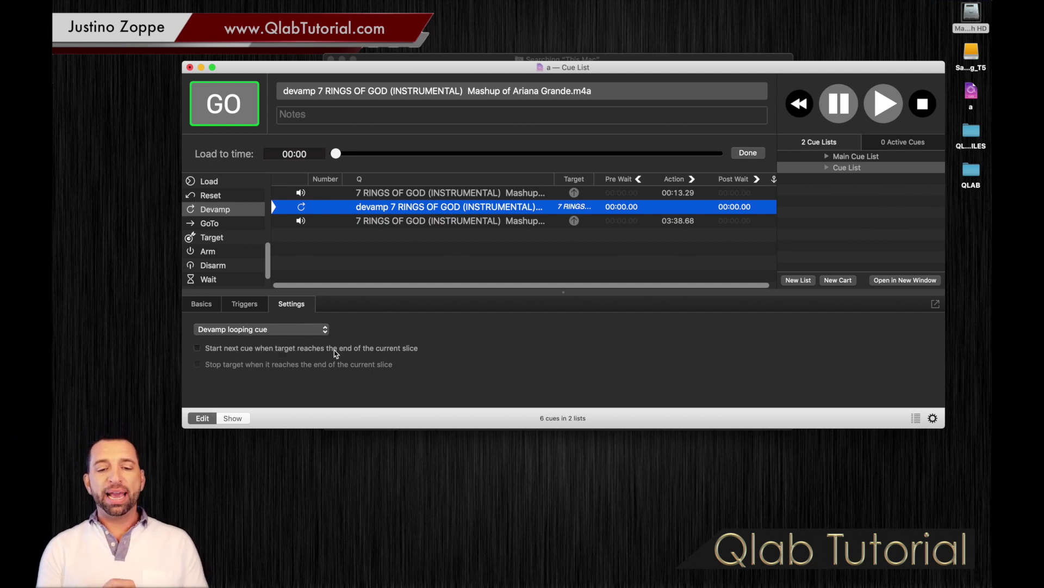
{"action": "left_click", "coordinate": [198, 348]}
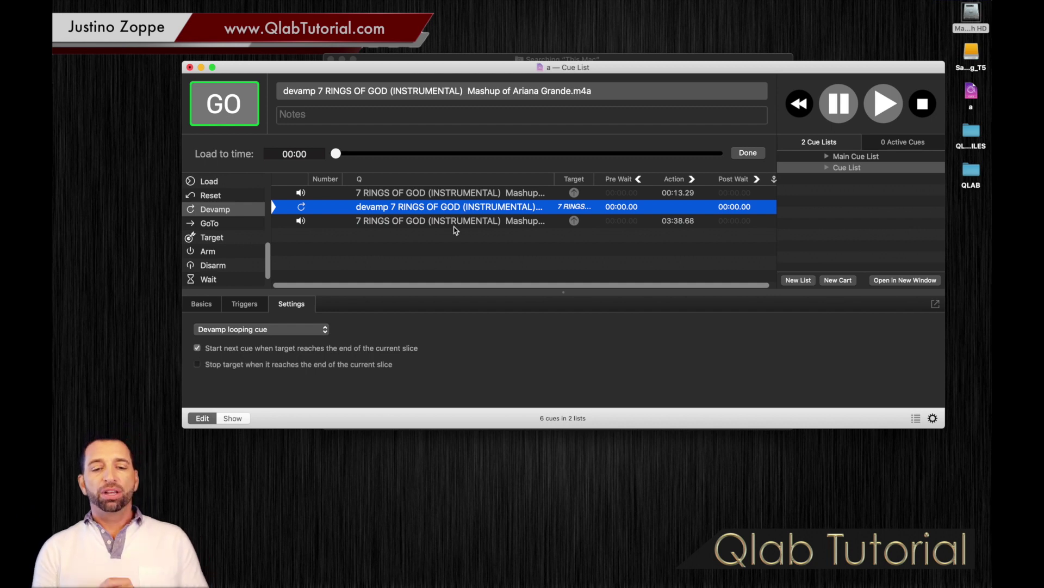
{"action": "left_click", "coordinate": [465, 193]}
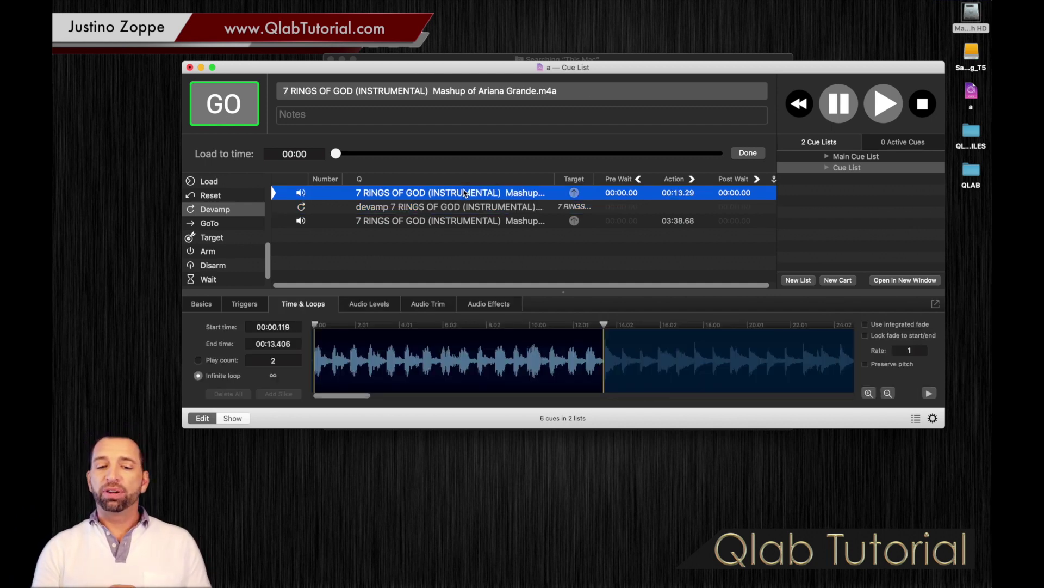
{"action": "key", "text": "space"}
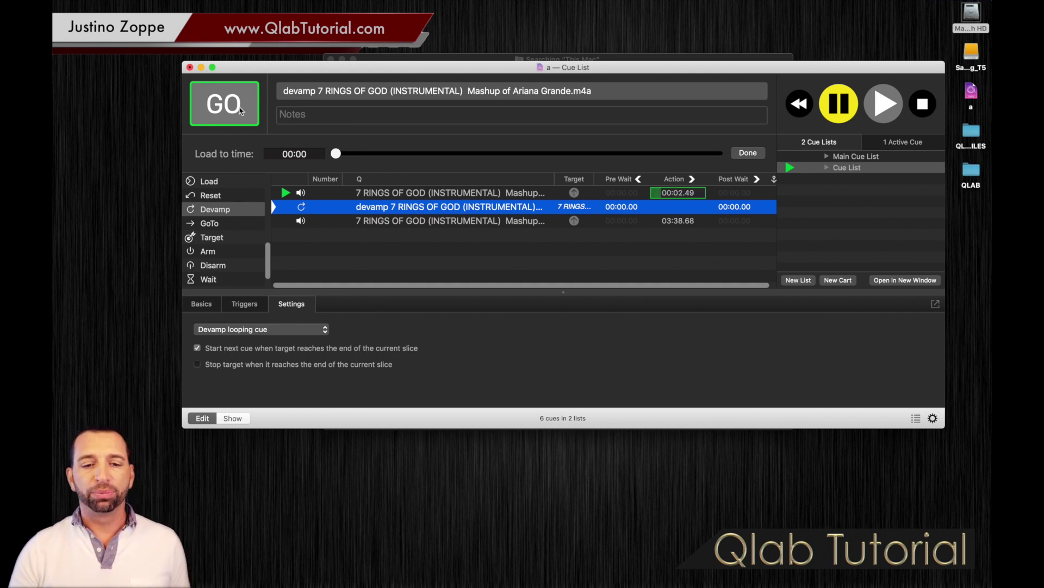
Step: Fire the devamp with GO so the full track follows, then lower system volume
{"action": "left_click", "coordinate": [241, 111]}
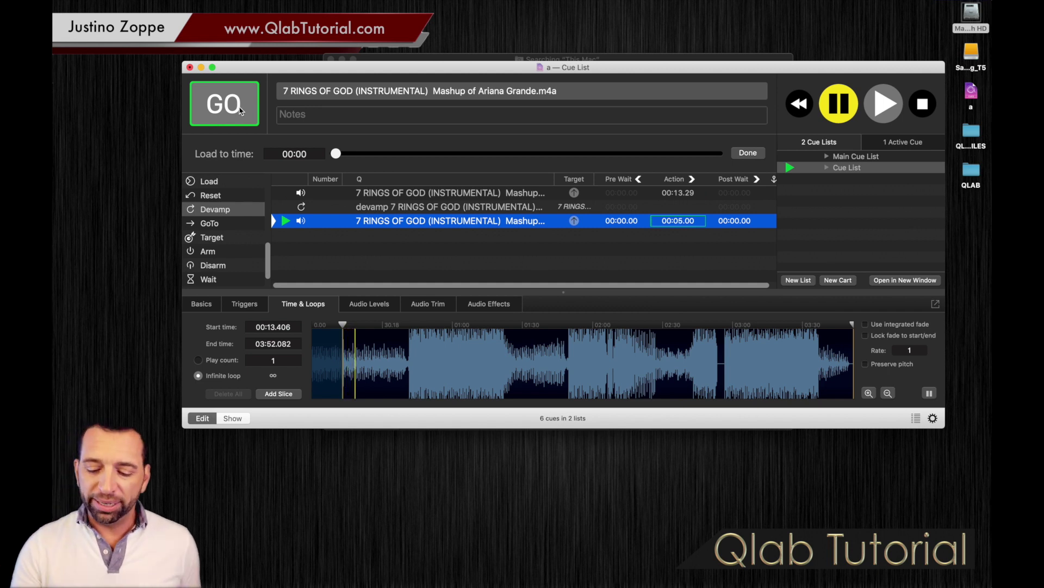
{"action": "key", "text": "XF86AudioLowerVolume"}
{"action": "key", "text": "XF86AudioLowerVolume"}
{"action": "key", "text": "XF86AudioLowerVolume"}
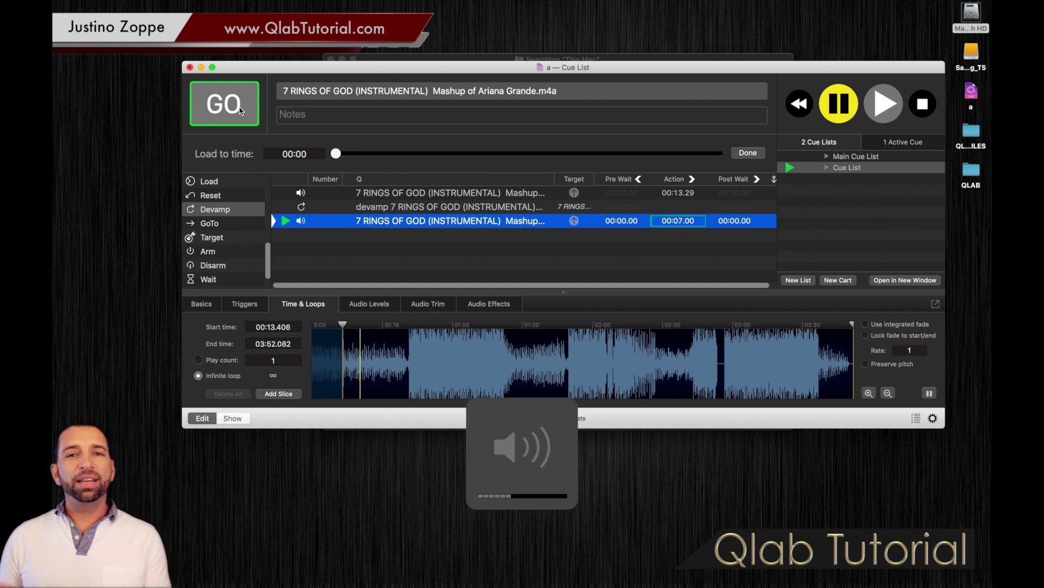